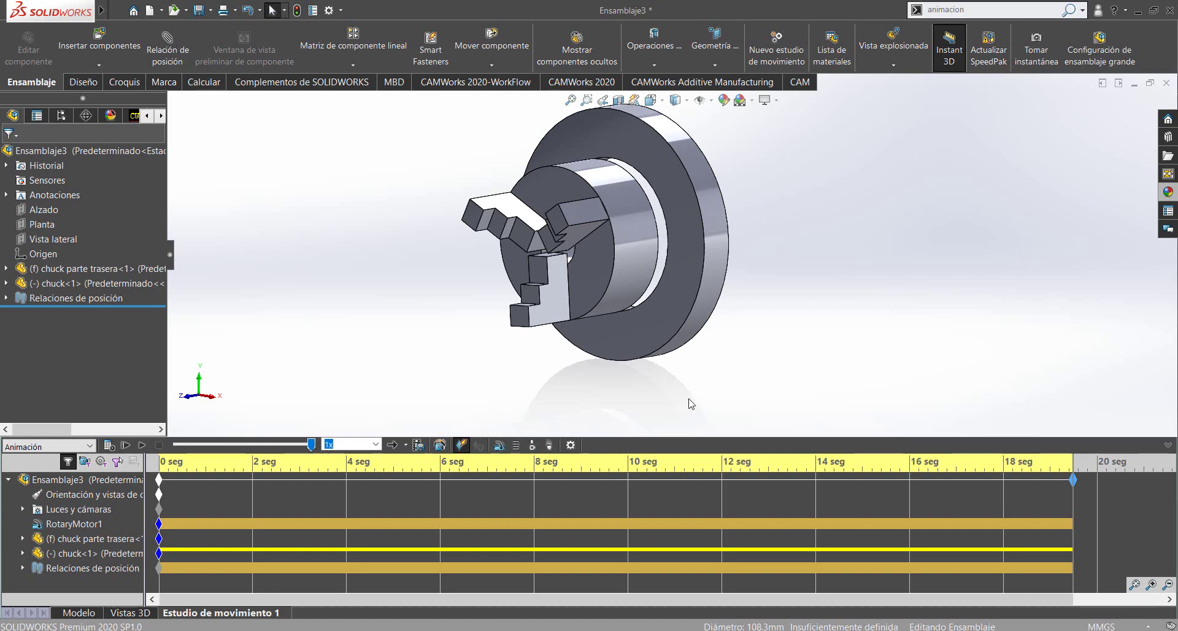
Replay the existing RotaryMotor1 motion study, then start a new assembly document
left_click(265, 525)
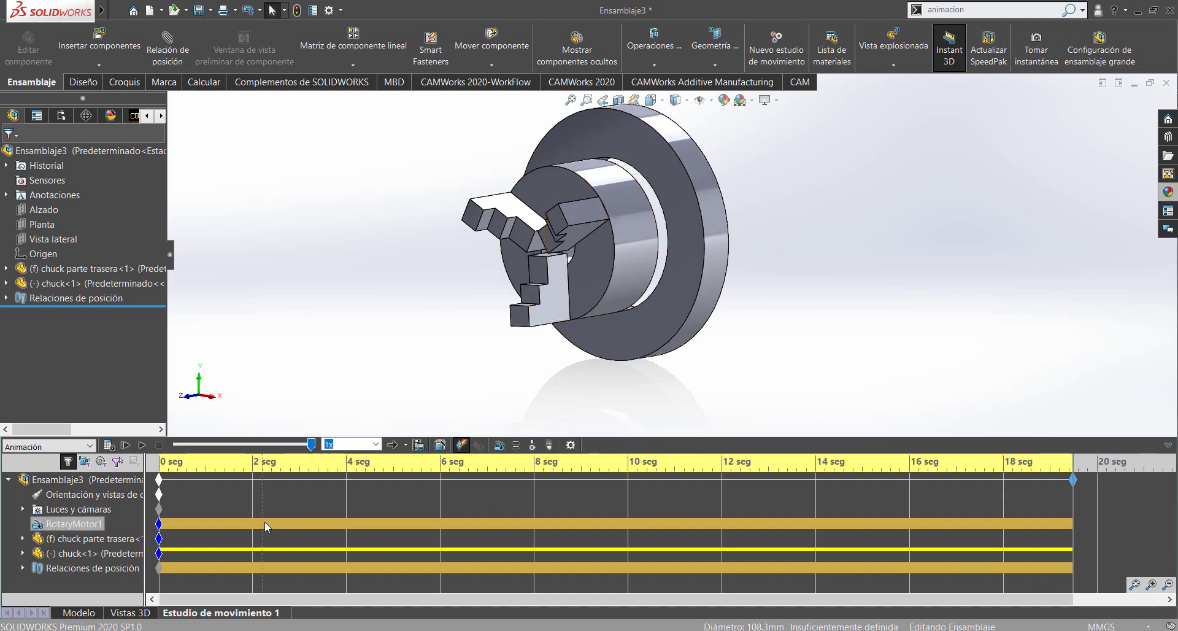
left_click(140, 446)
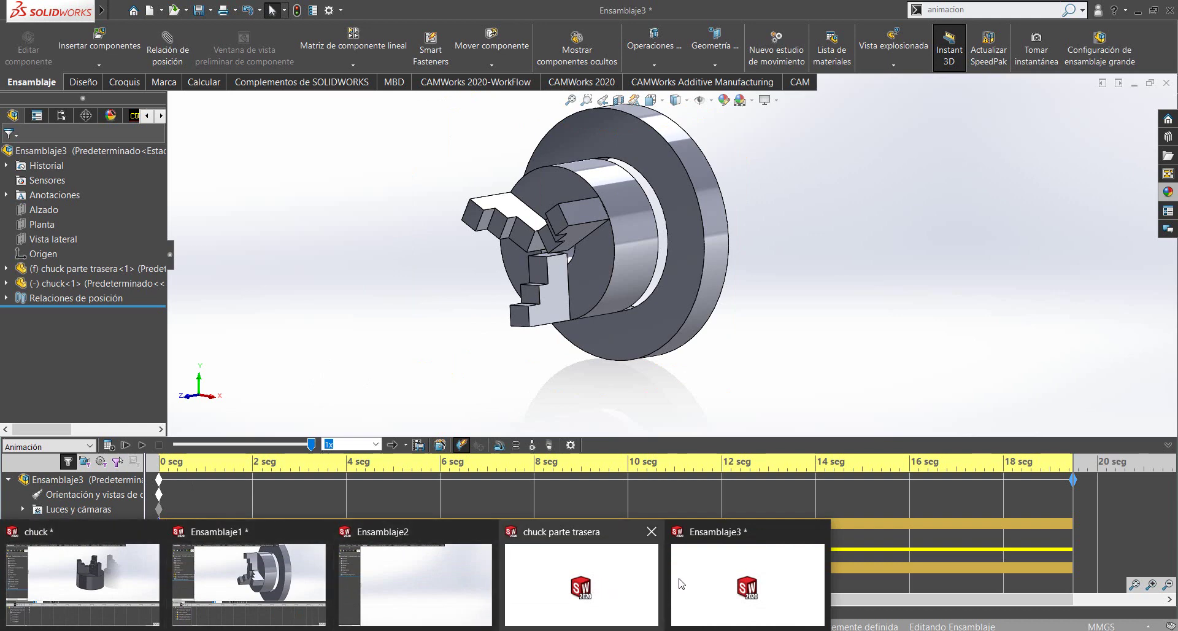
left_click(771, 612)
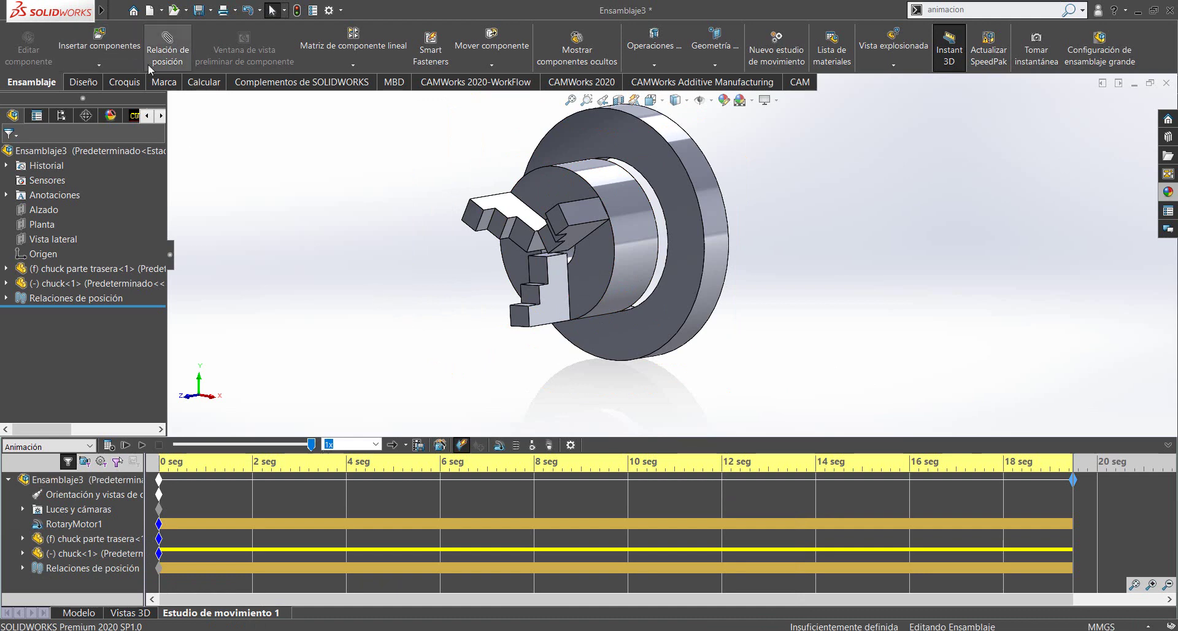
left_click(114, 10)
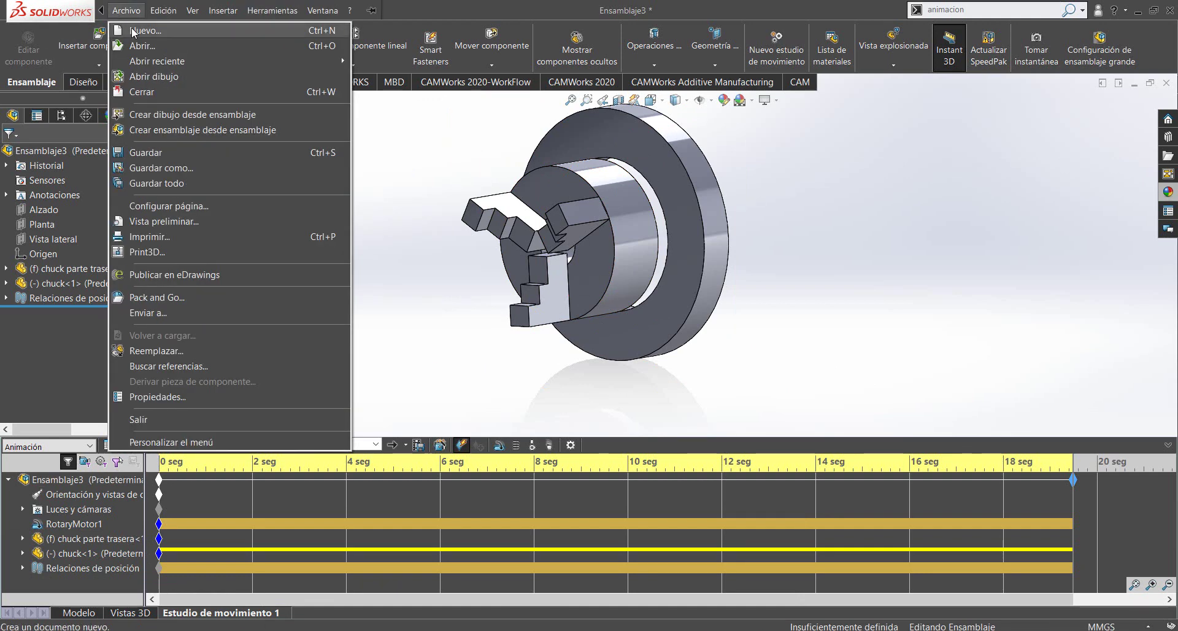
left_click(132, 30)
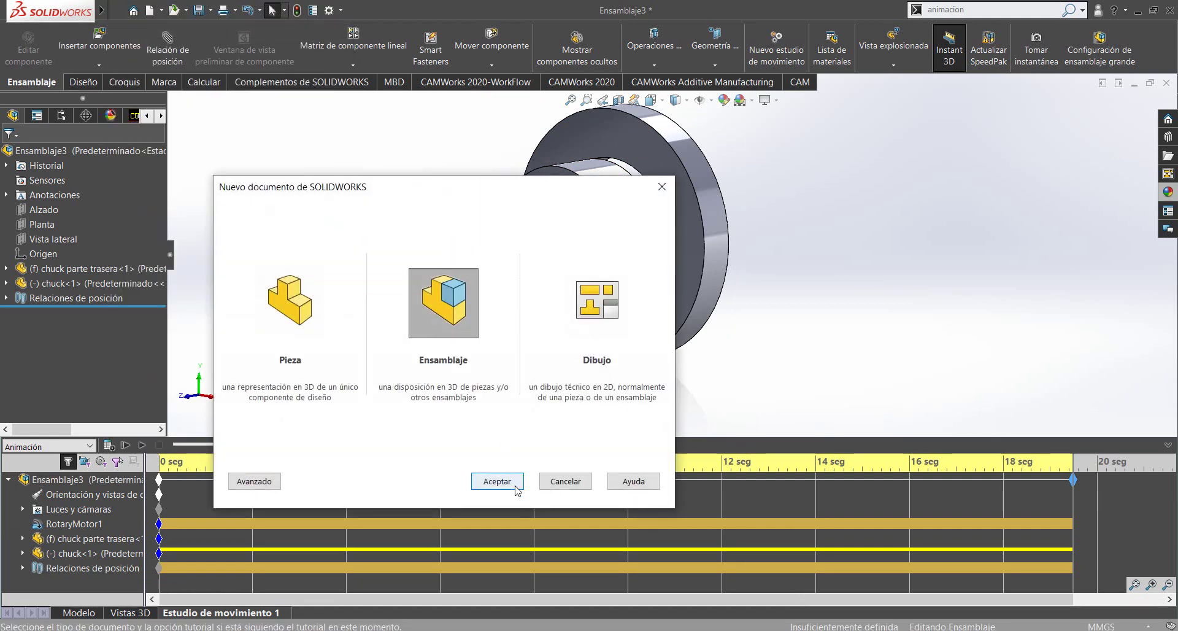
left_click(517, 484)
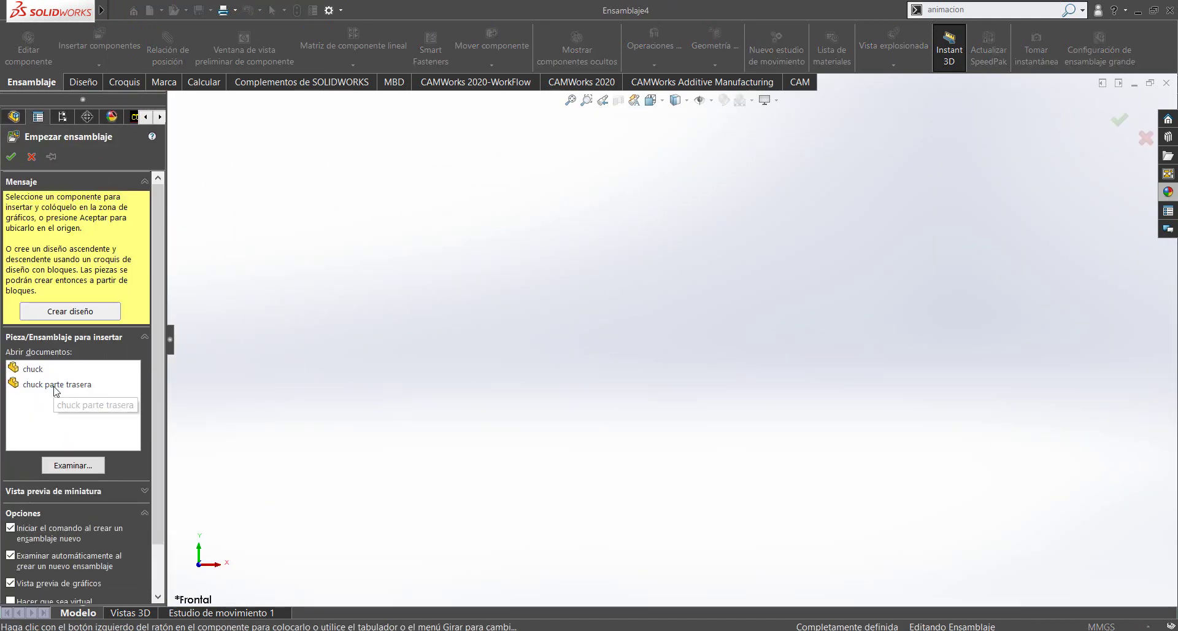
Place 'chuck parte trasera' in the new assembly, then insert the 'chuck' part beside it
left_click(55, 385)
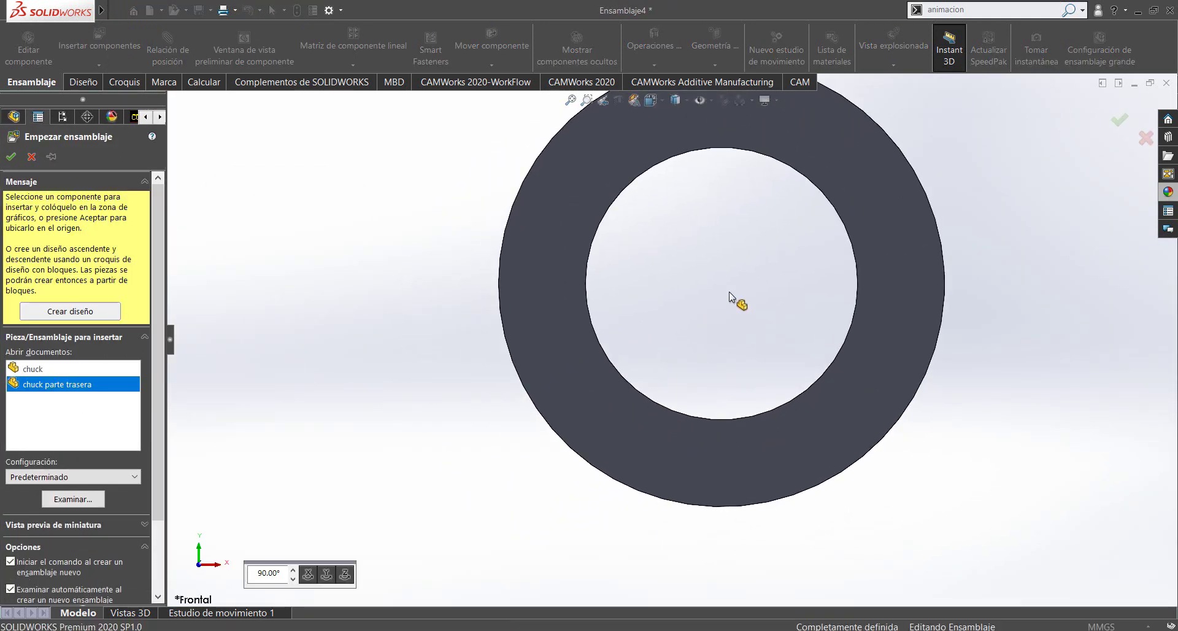
left_click(834, 266)
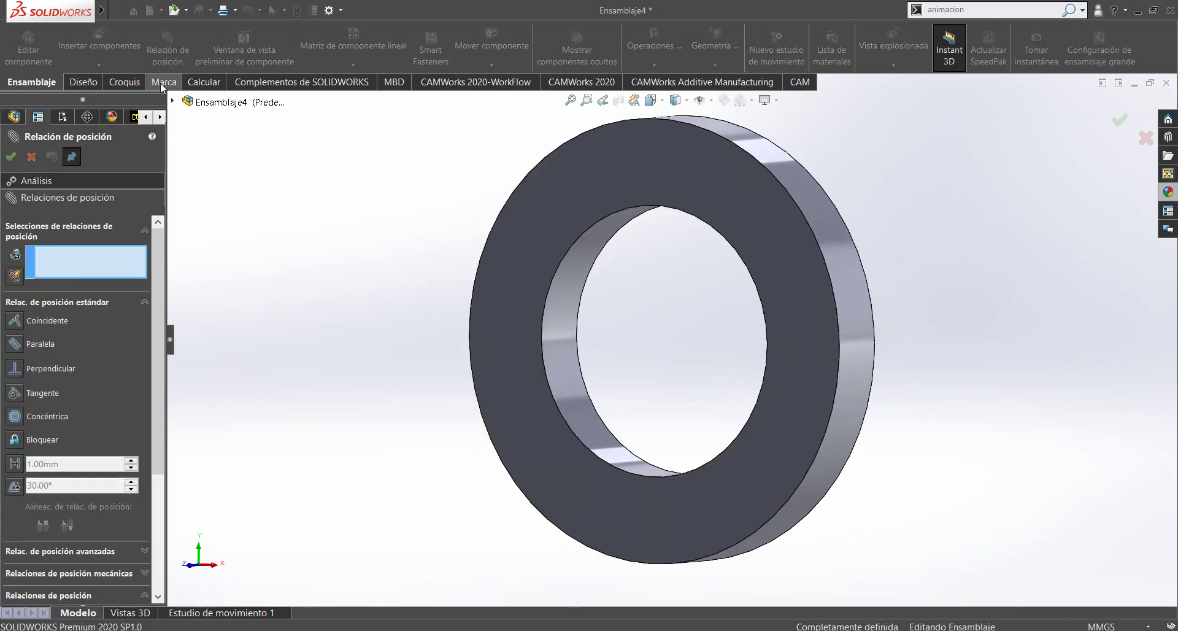
left_click(32, 156)
left_click(91, 38)
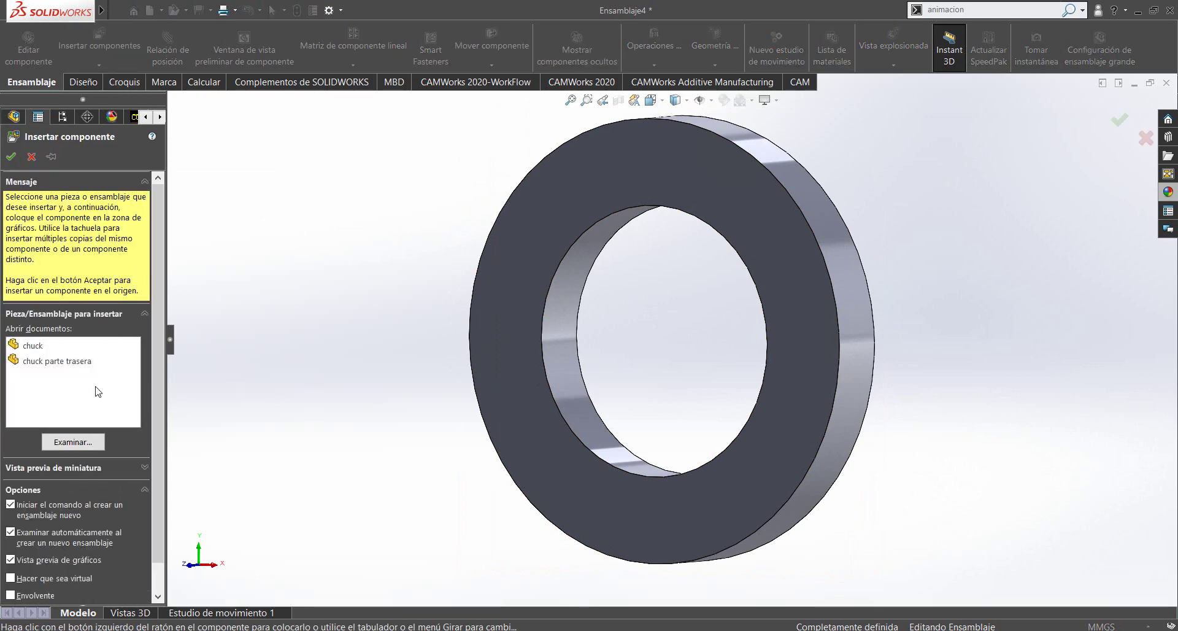
left_click(37, 349)
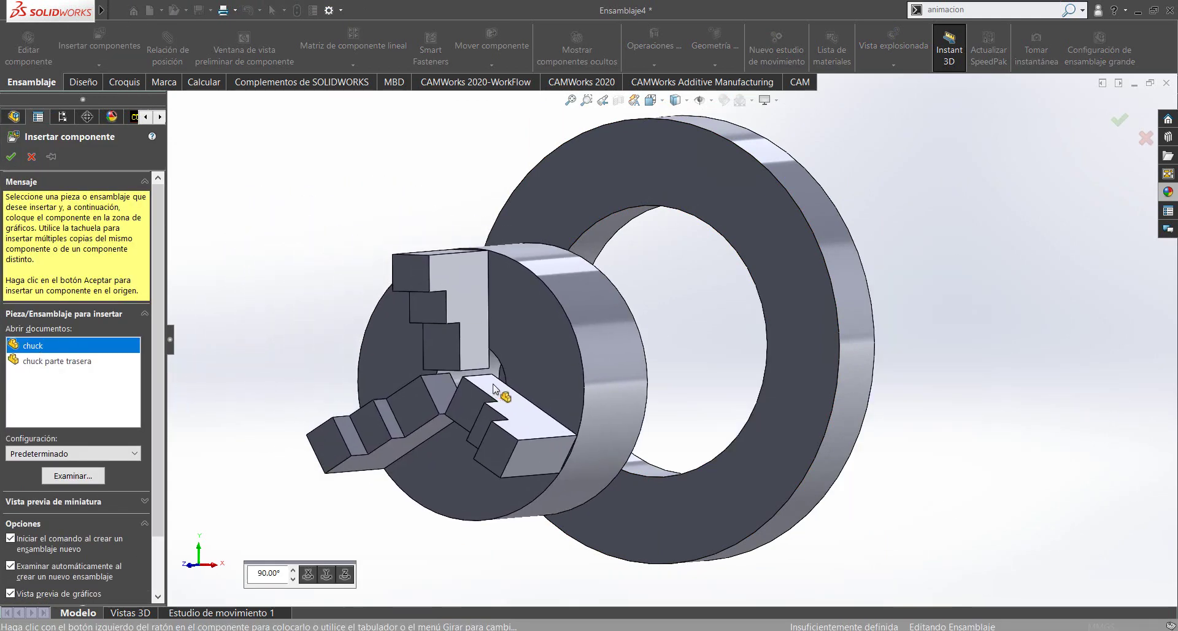
left_click(396, 314)
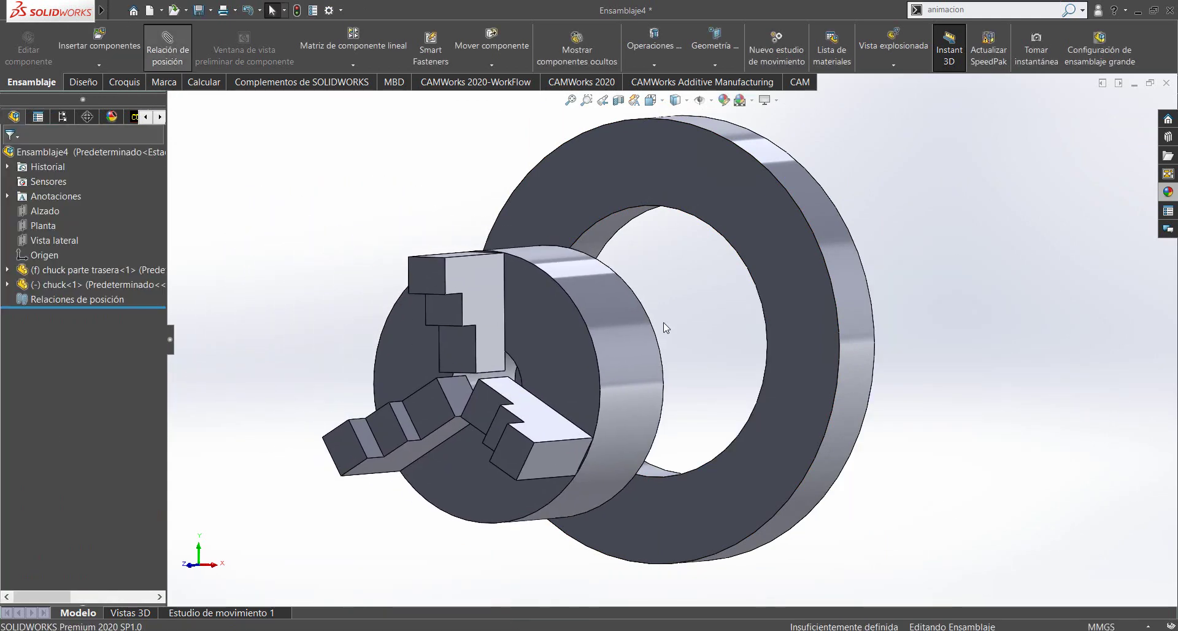
Mate the back plate's circular edge concentric with the chuck's round face
left_click(627, 338)
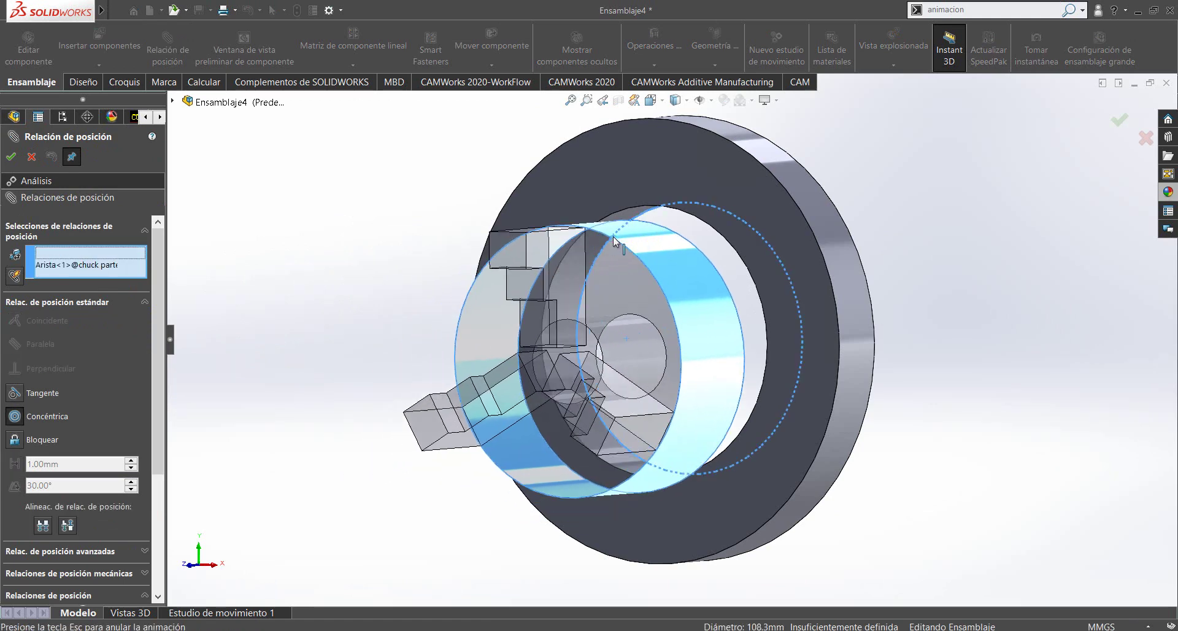
left_click(613, 237)
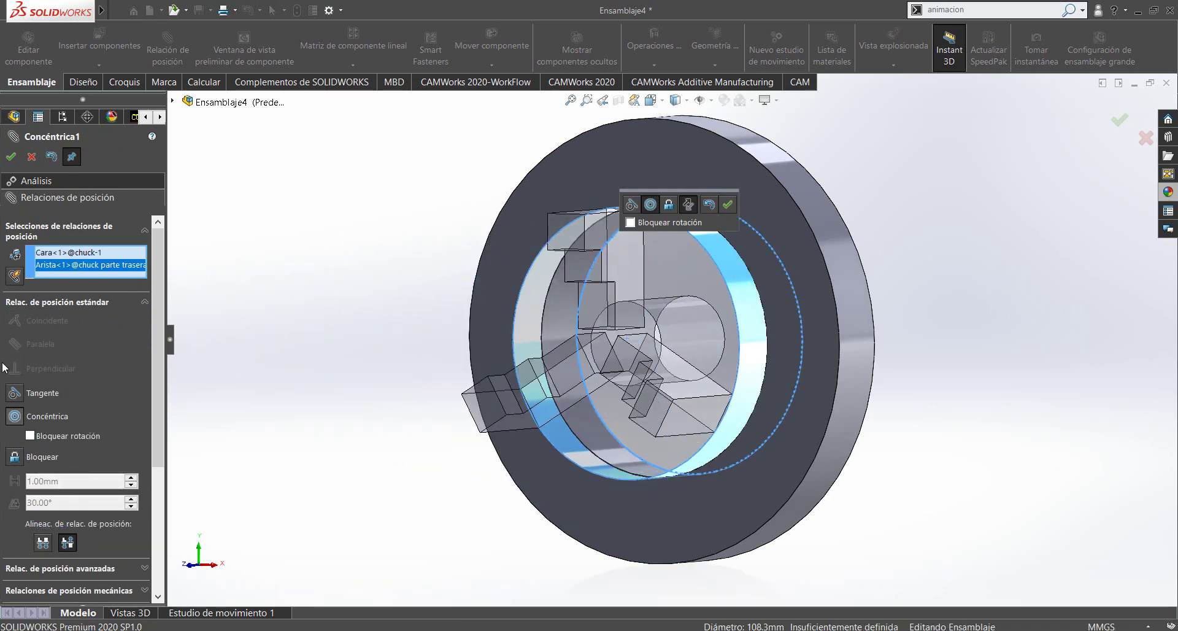
left_click(12, 157)
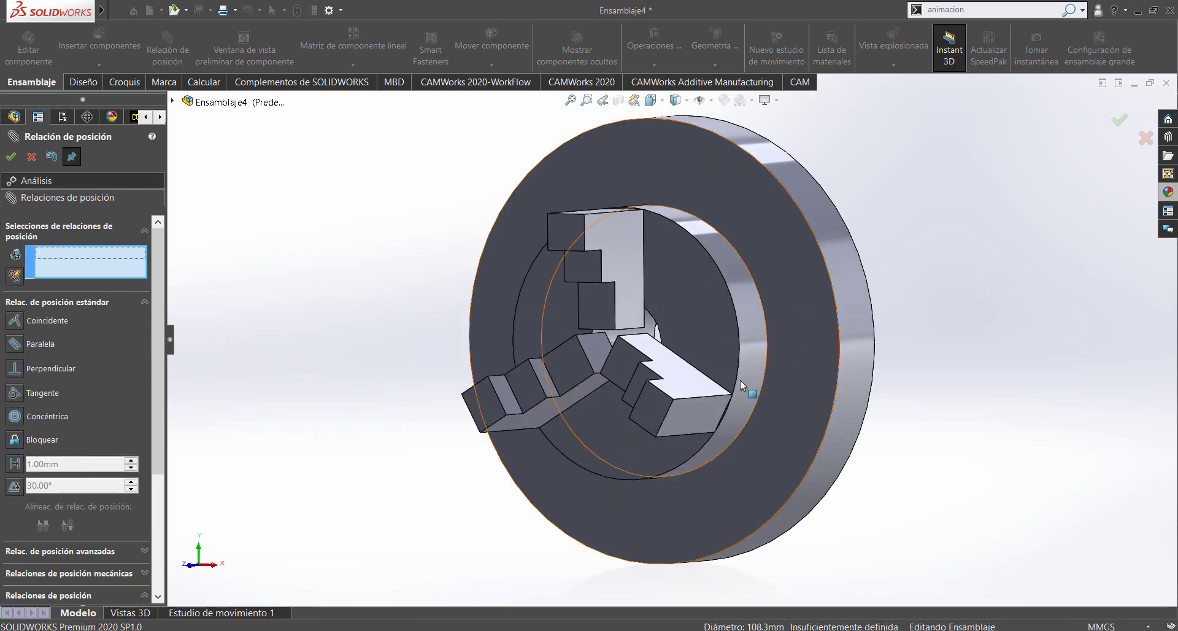
middle_click_drag(740, 380, 751, 428)
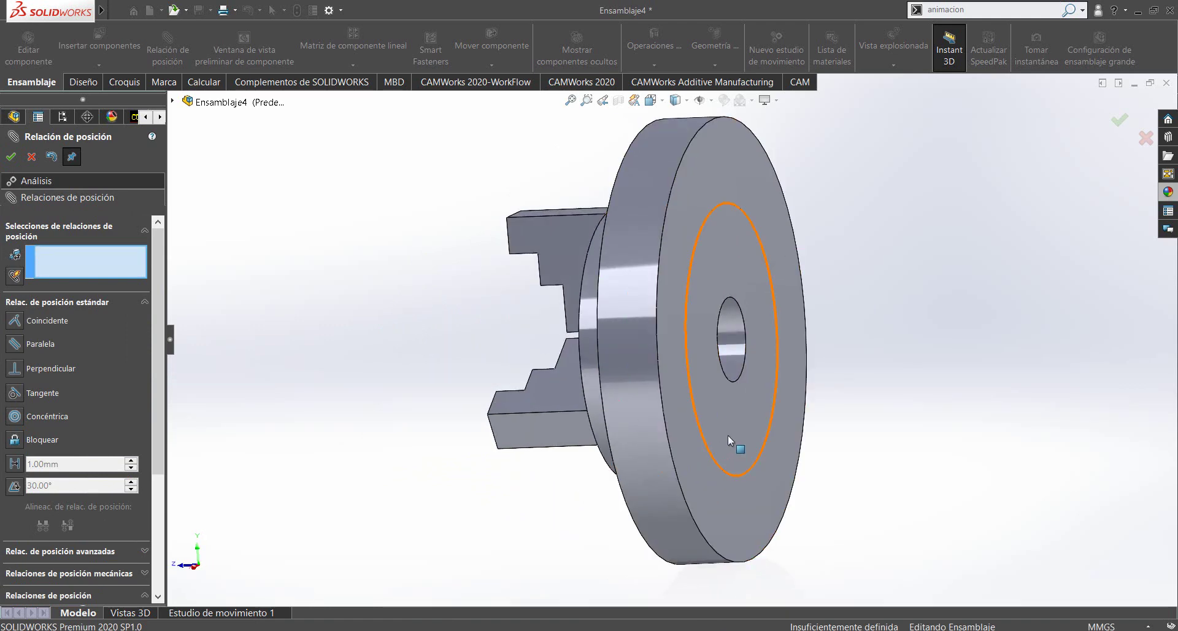
Make the back plate's flat face coincident with the chuck's mating face
left_click(741, 425)
left_click(741, 426)
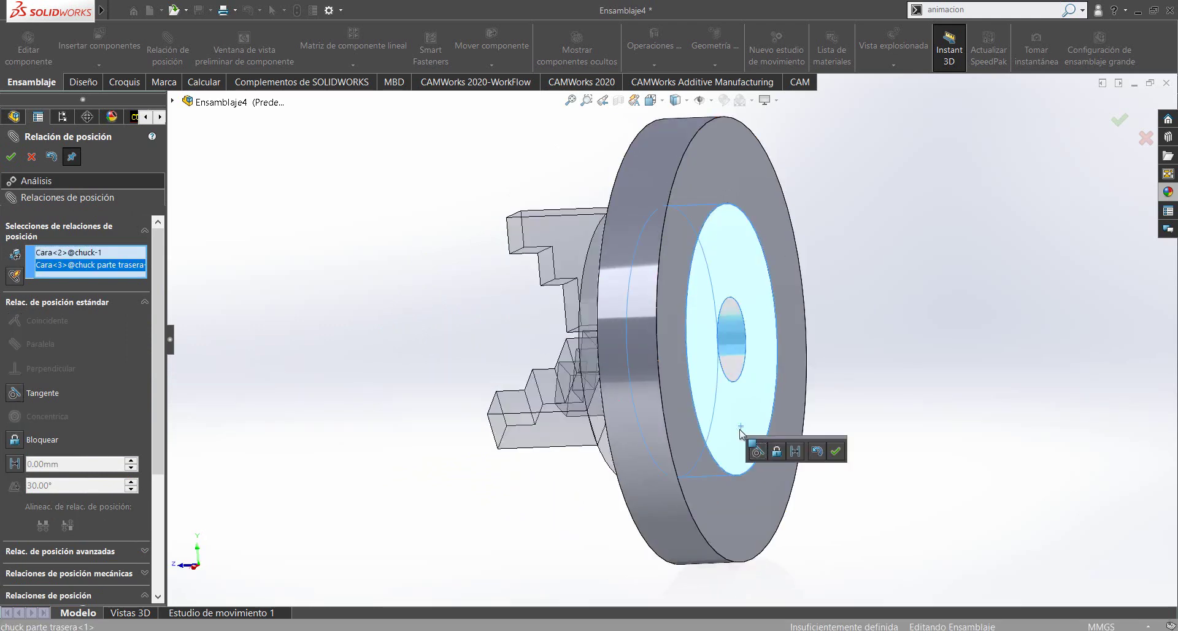
middle_click_drag(620, 426, 723, 480)
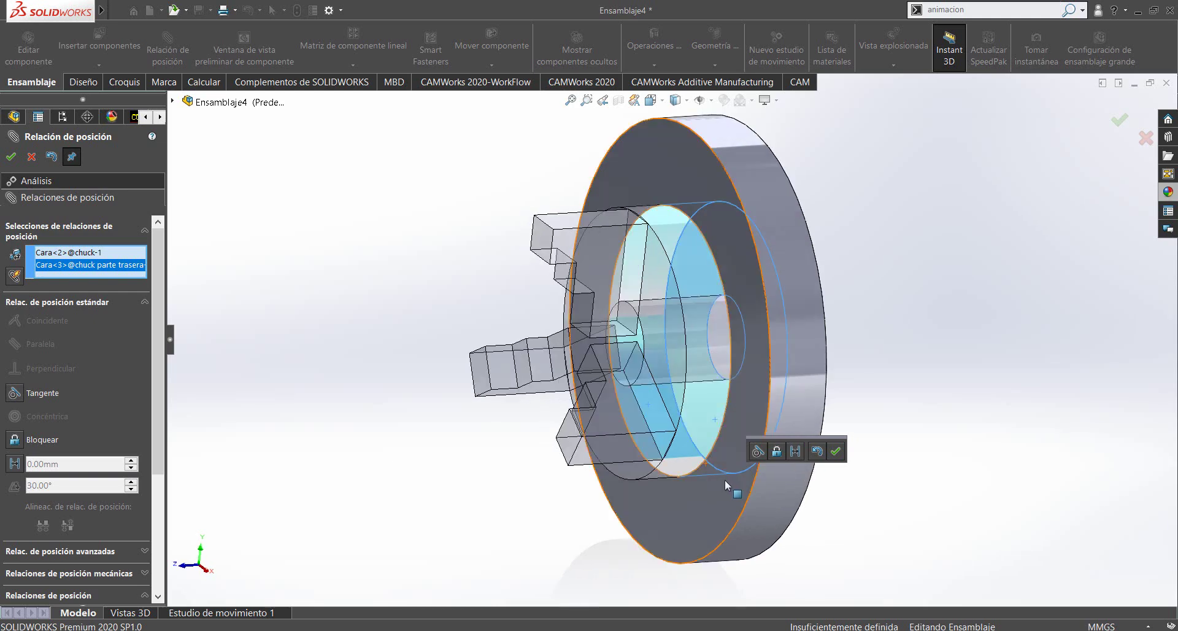
left_click(82, 271)
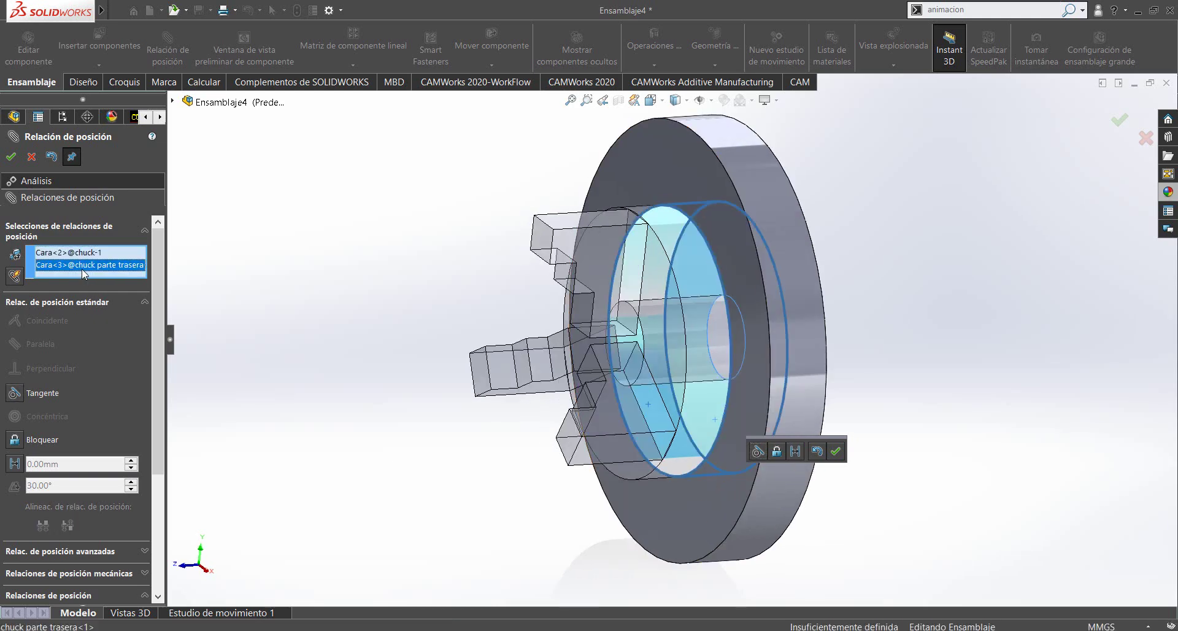
key("Delete")
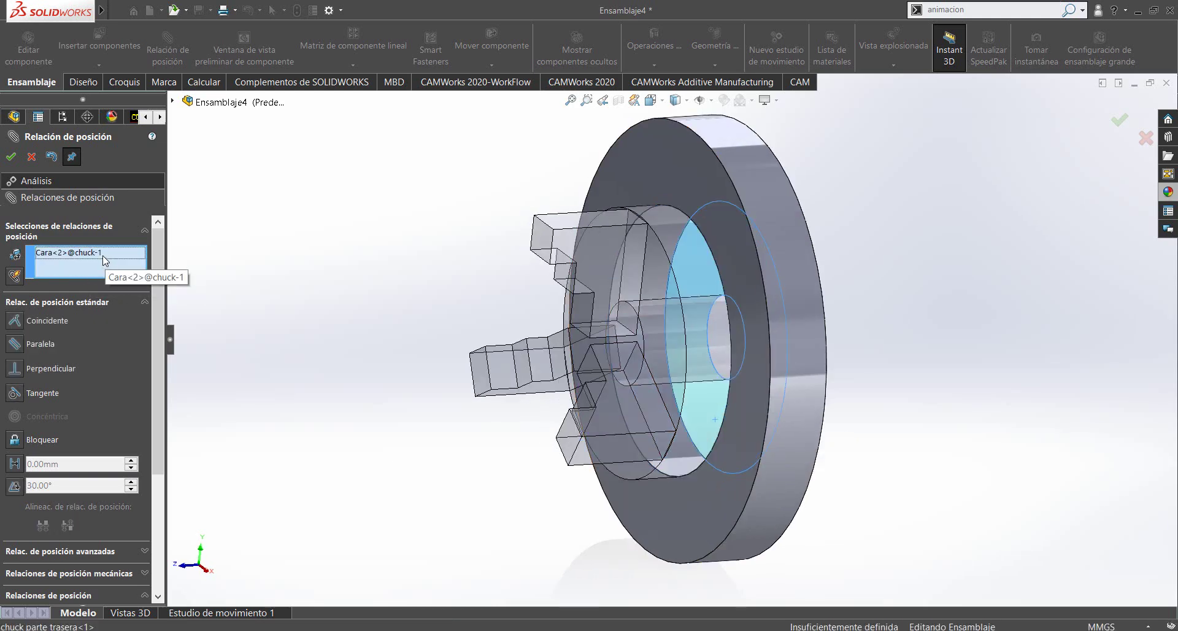
key("Delete")
left_click(717, 514)
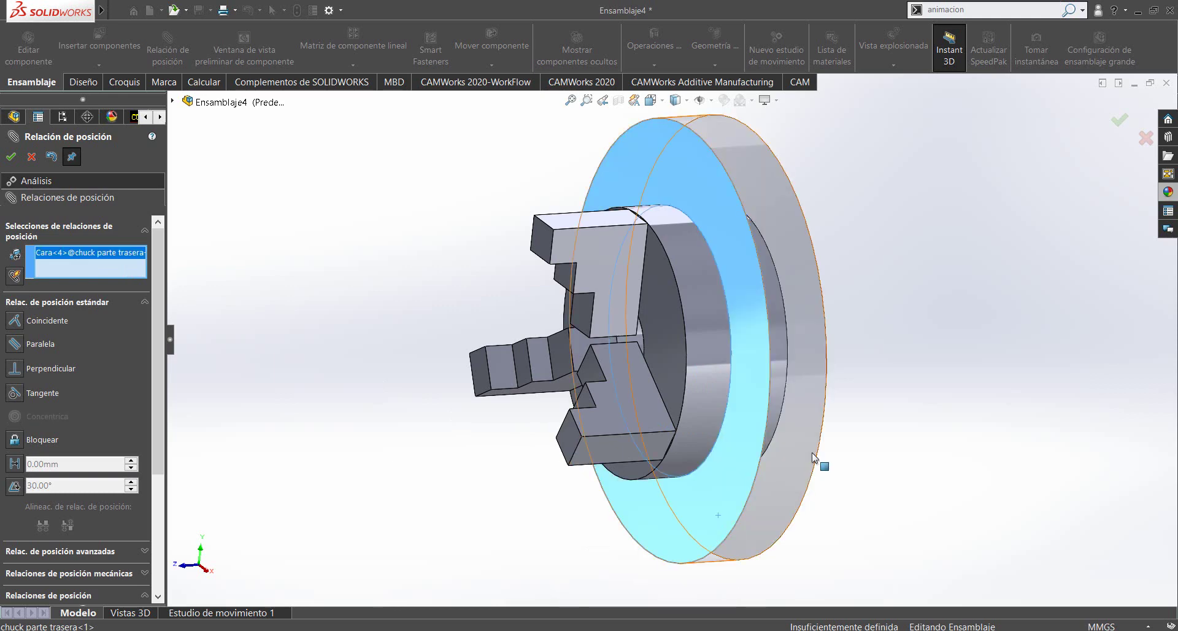
left_click(731, 433)
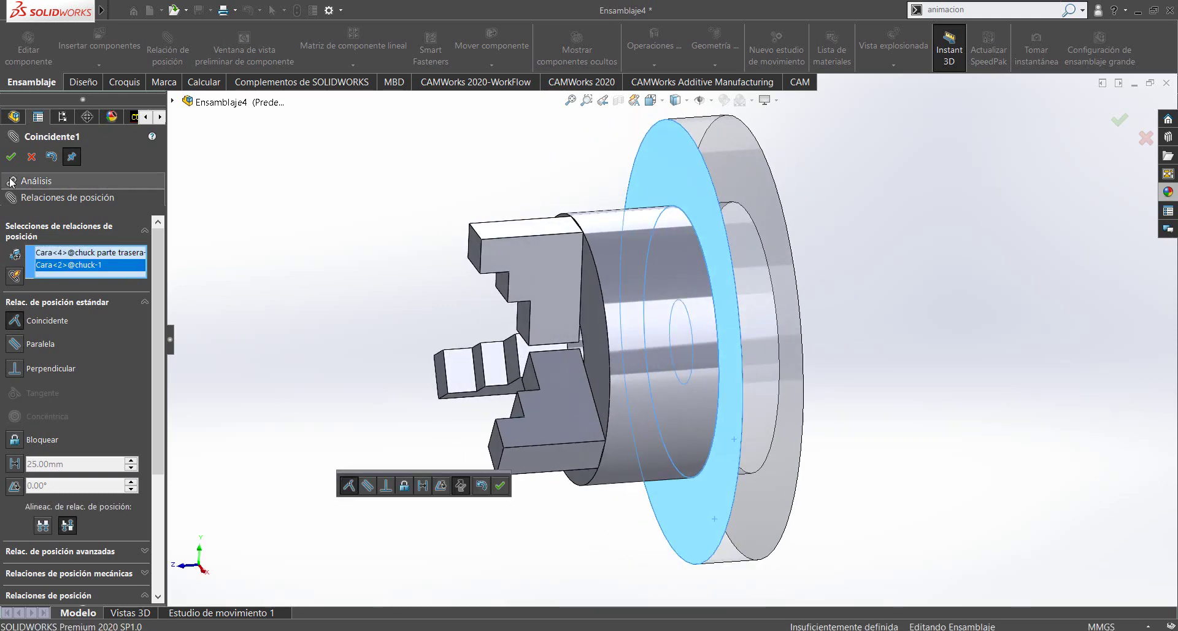
left_click(10, 156)
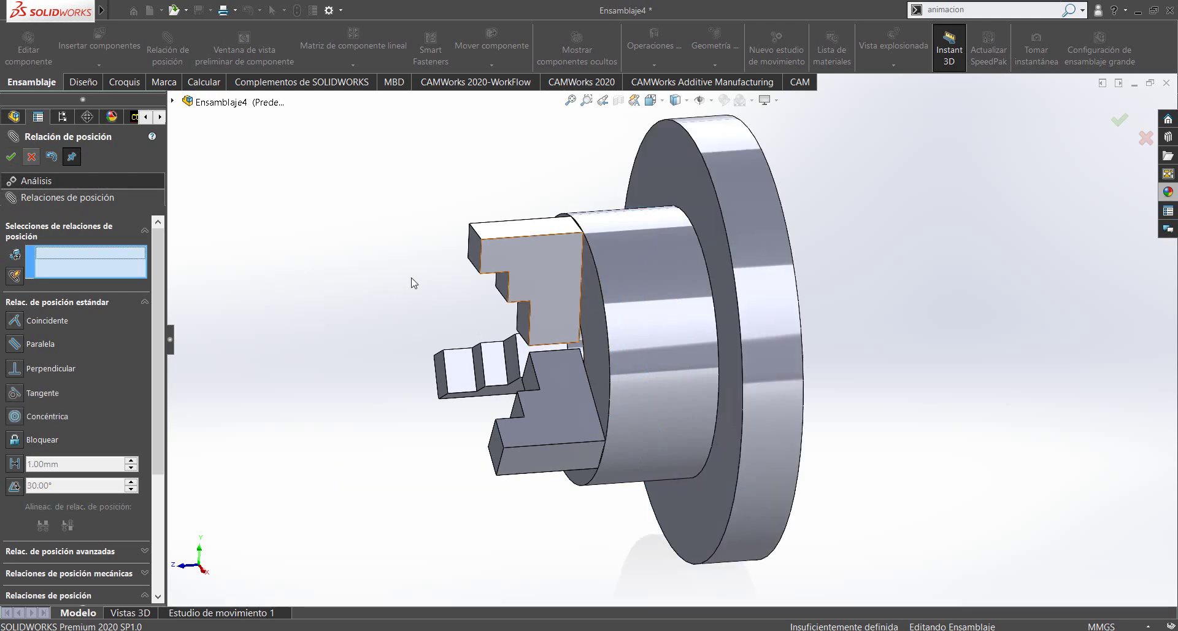
Spin the chuck about its axis and orbit the view to face the jaws
key("Escape")
mouse_move(645, 289)
left_mouse_down()
mouse_move(582, 266)
mouse_move(605, 396)
left_mouse_up()
middle_click_drag(605, 396, 664, 407)
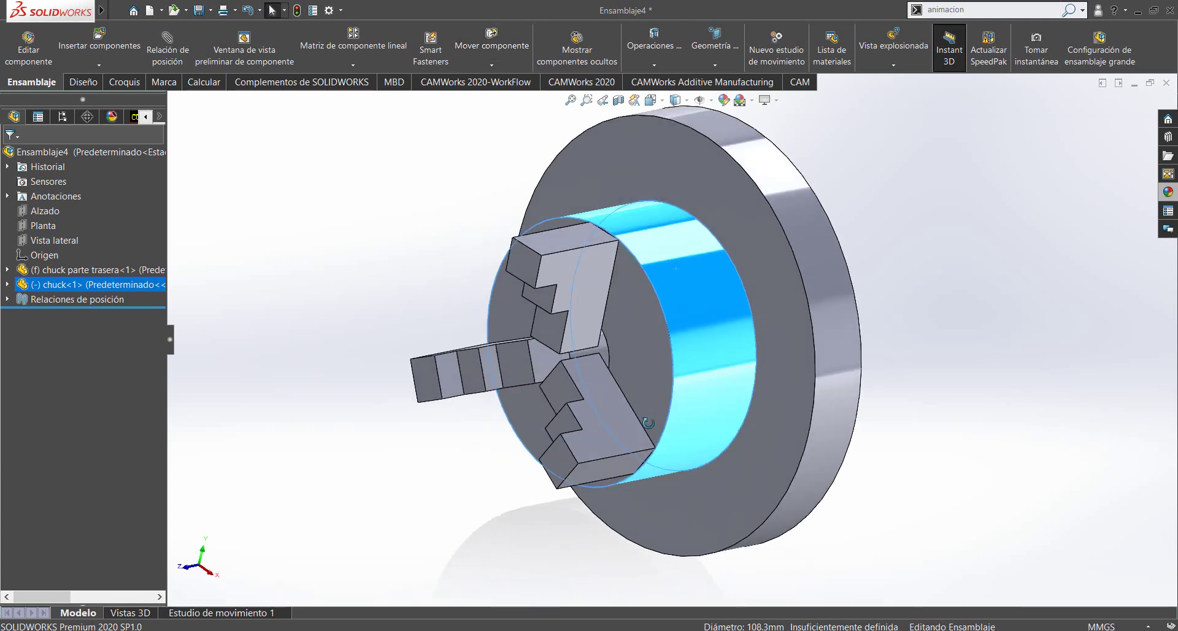
In Motion Study 1, add a 100 RPM rotary motor on the chuck's cylindrical face, relative to the back plate
left_click(364, 508)
left_click(248, 612)
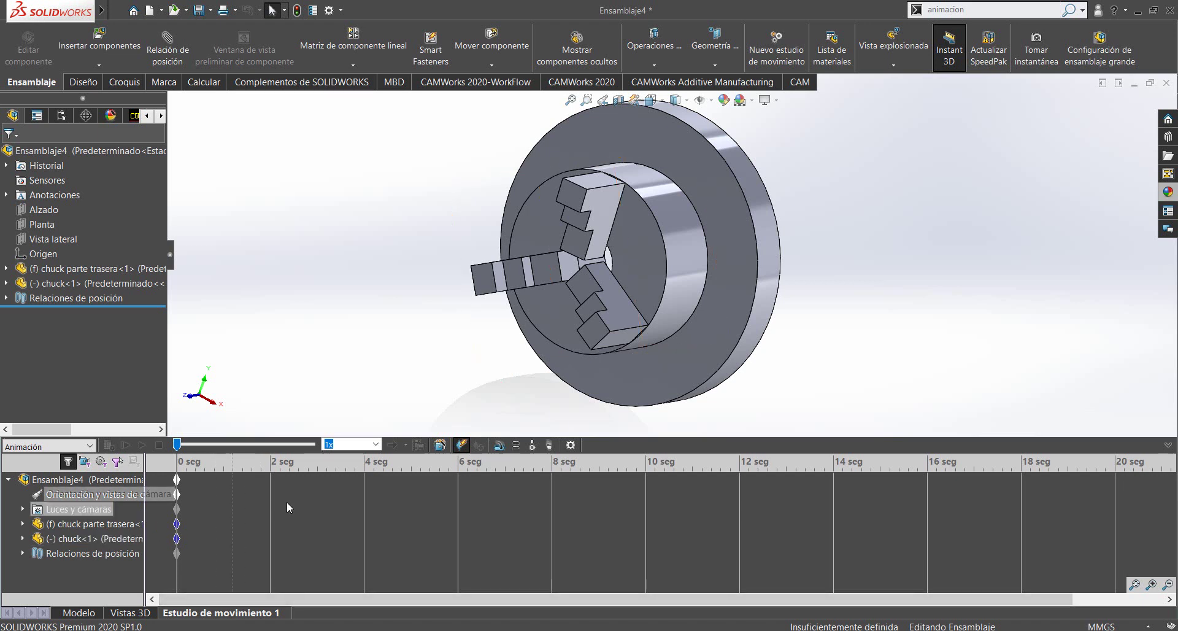
left_click(499, 446)
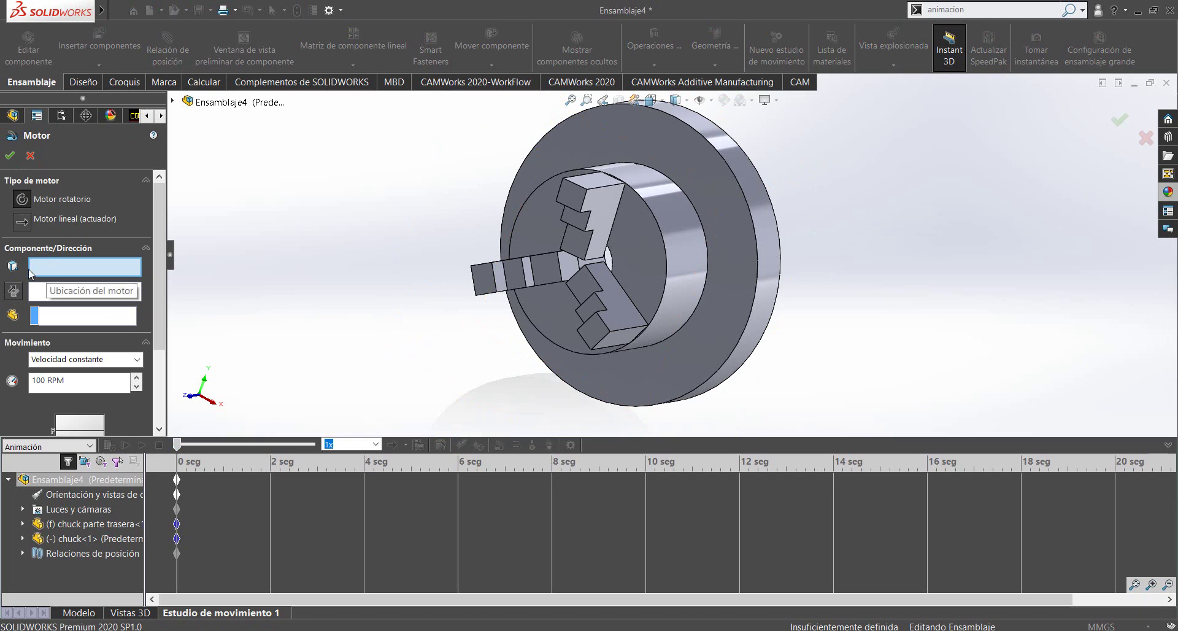
left_click(693, 260)
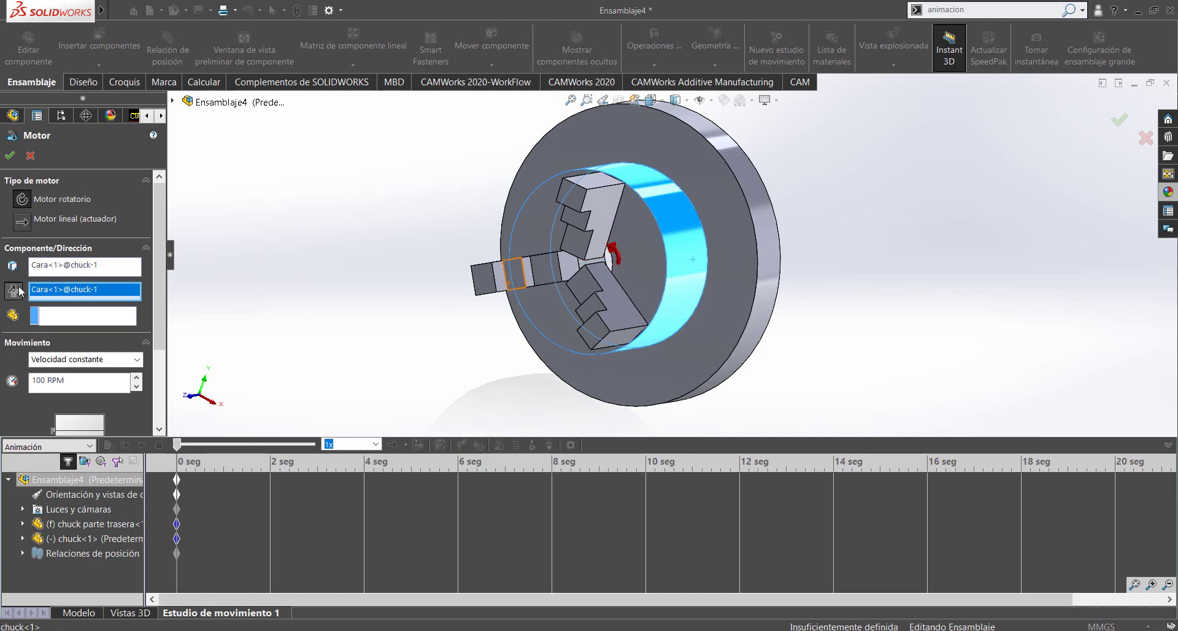
left_click(59, 316)
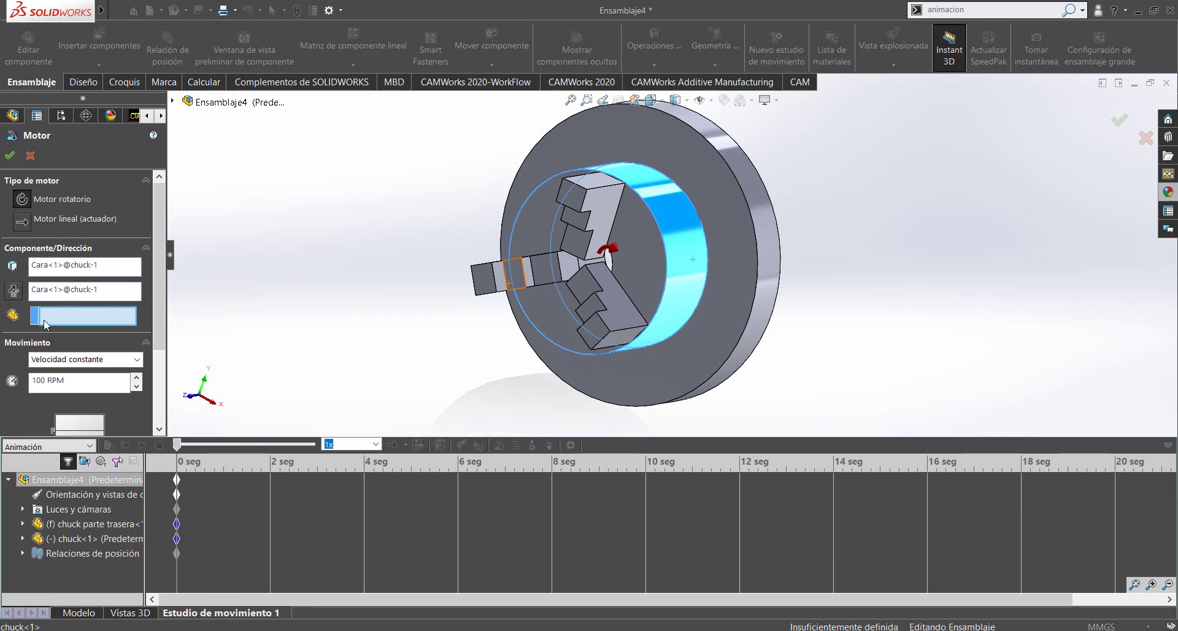
left_click(747, 236)
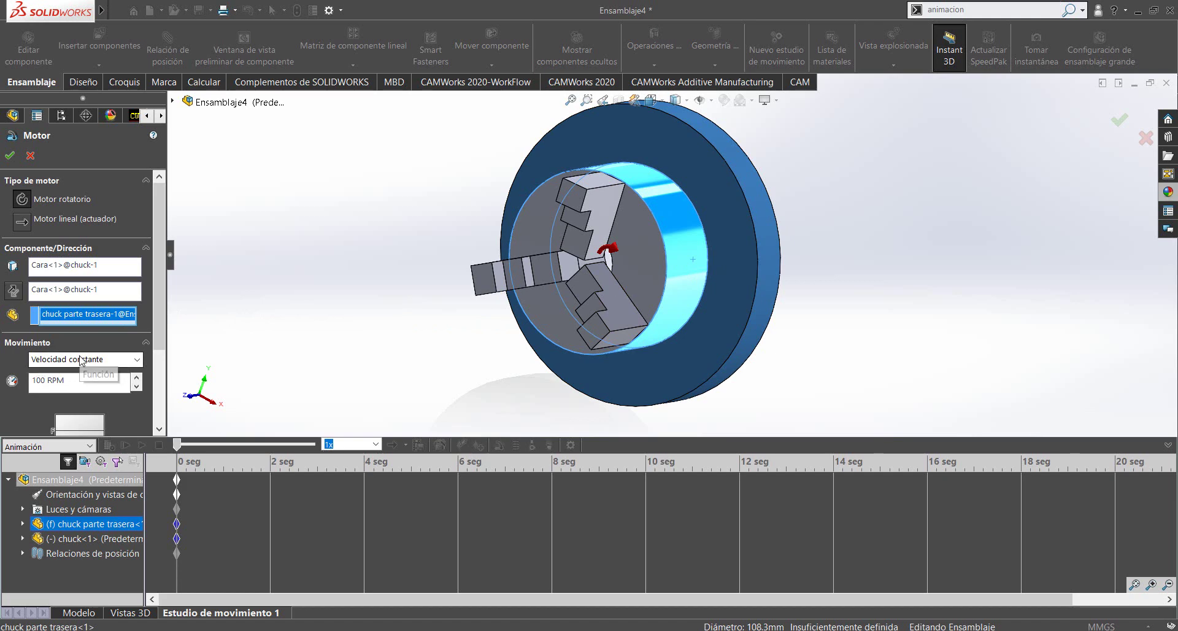
left_click(11, 158)
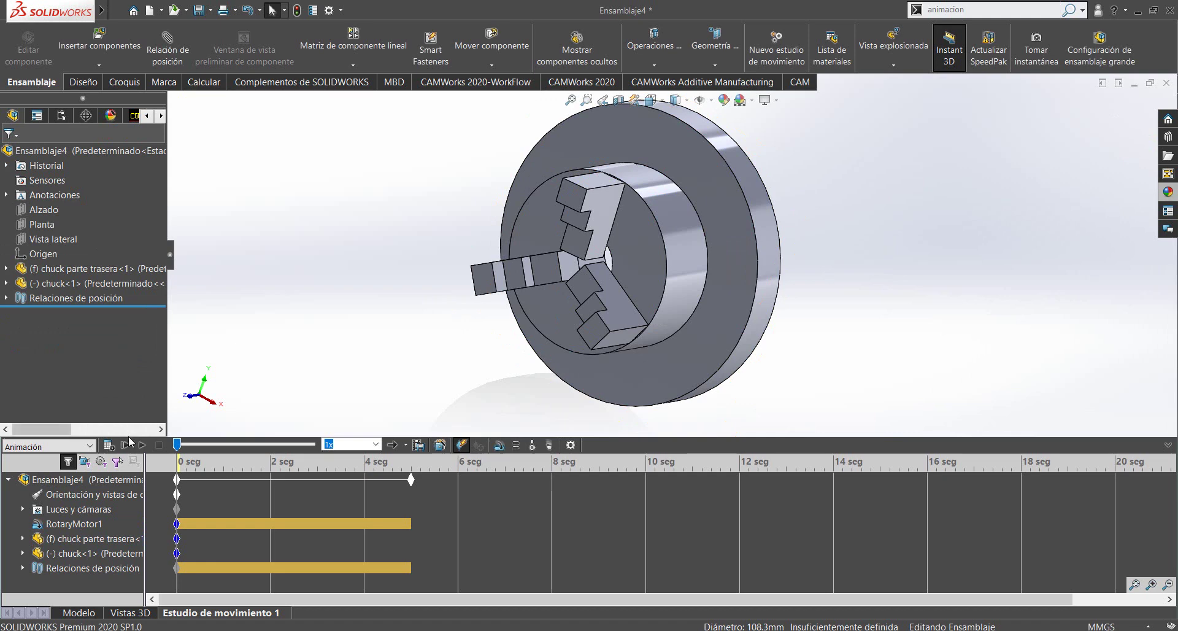
Calculate and play the study, drag its end key from 5 to 14 seconds, and recalculate
left_click(111, 449)
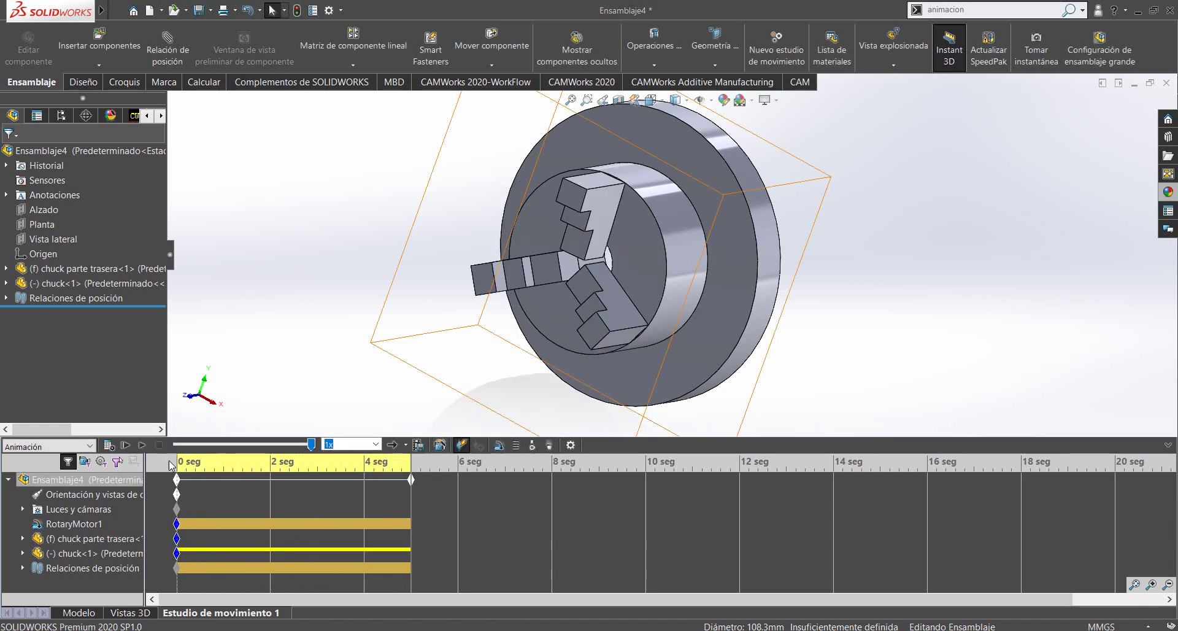
left_click(146, 450)
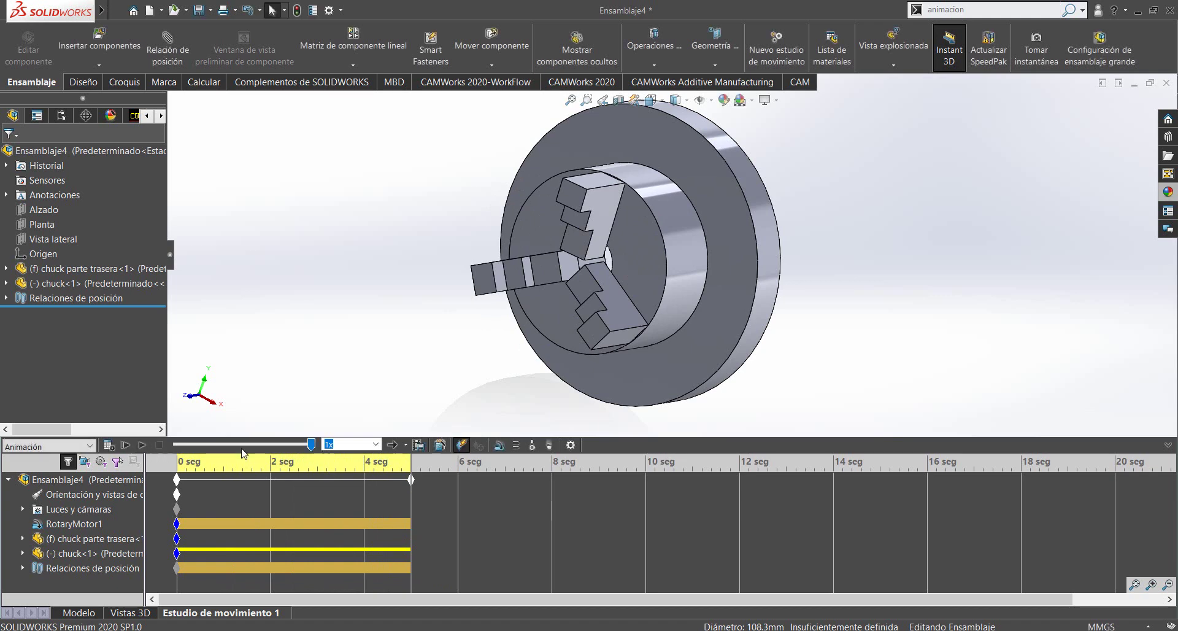
left_click_drag(414, 481, 501, 484)
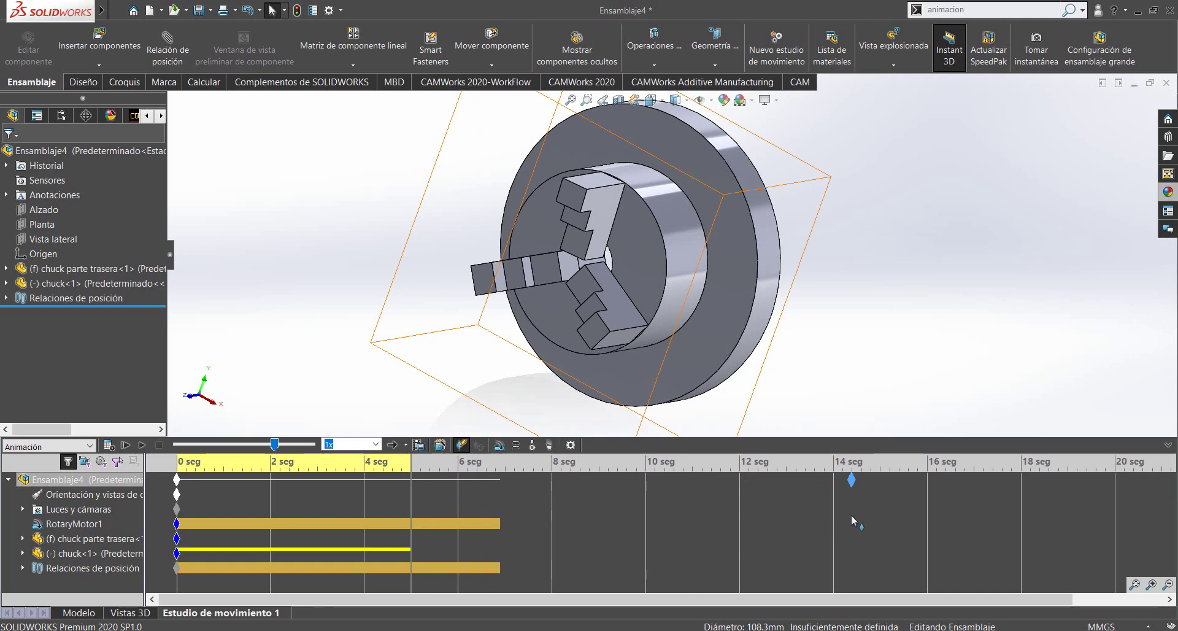
left_click_drag(852, 514, 852, 514)
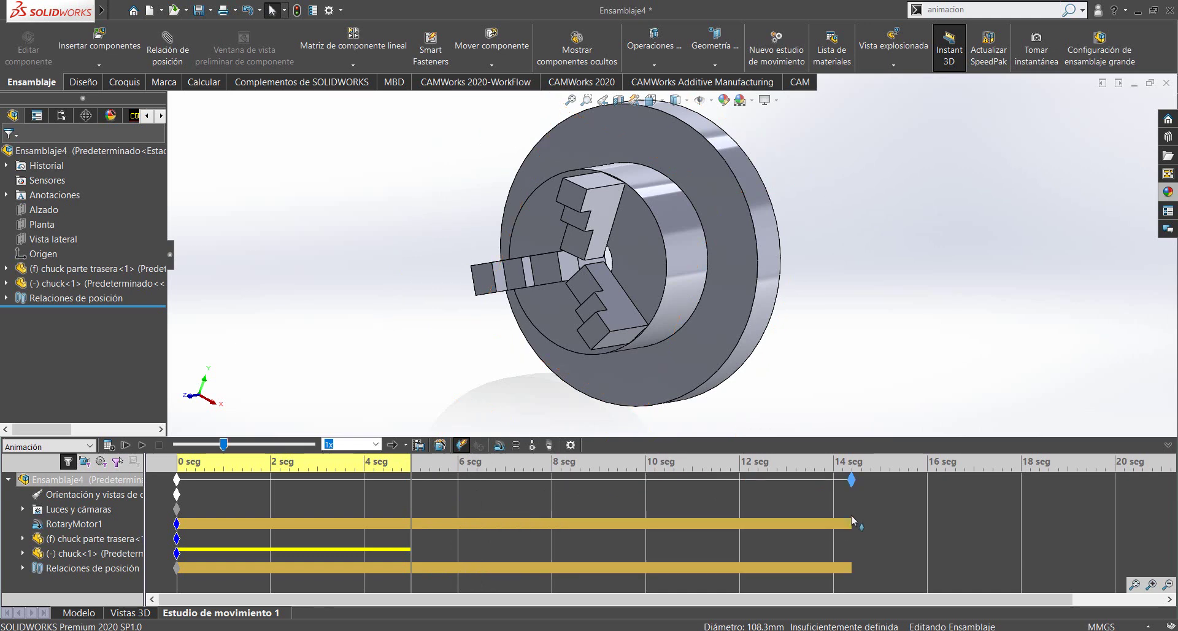
left_click(141, 446)
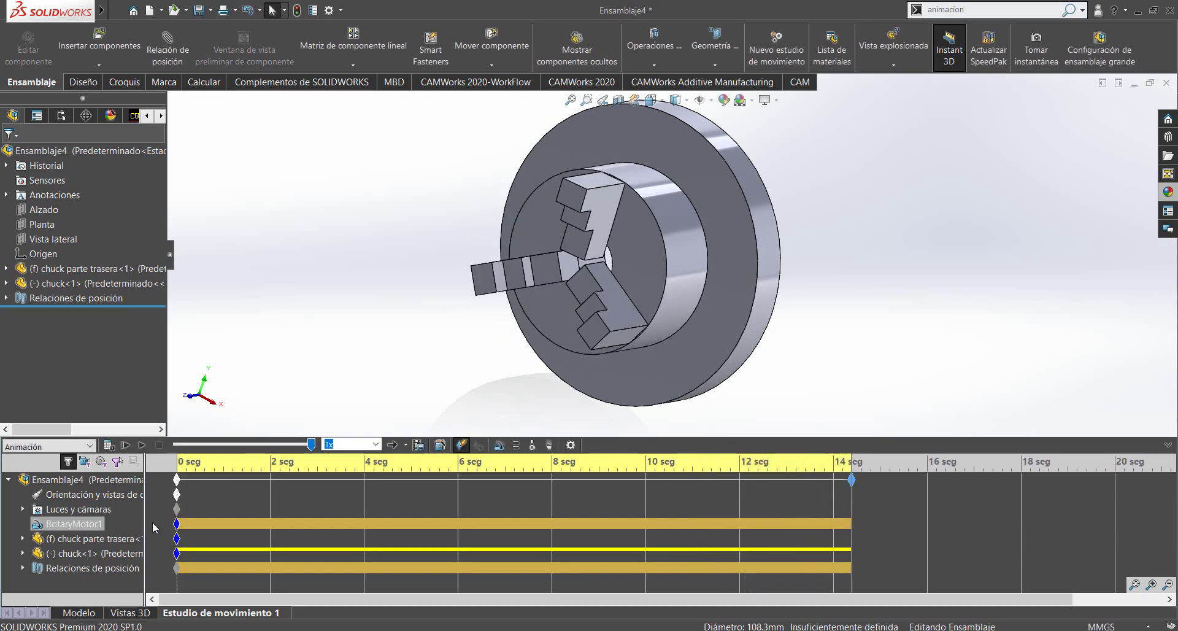
Edit RotaryMotor1, accept its settings unchanged, and recalculate the 14-second study
right_click(73, 527)
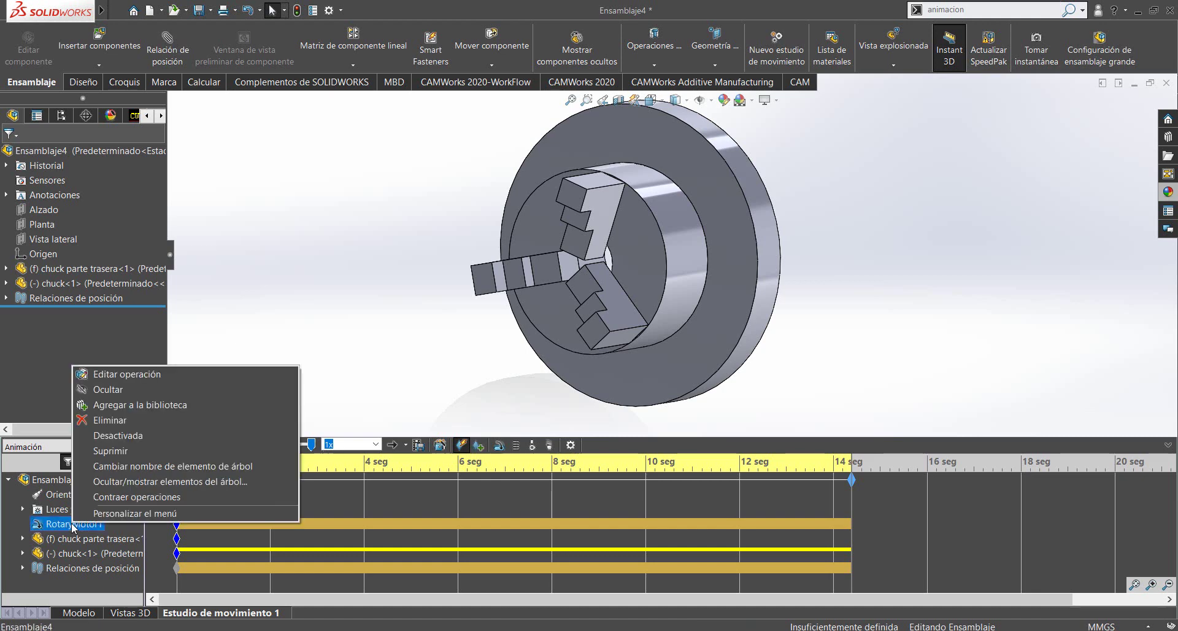
left_click(120, 374)
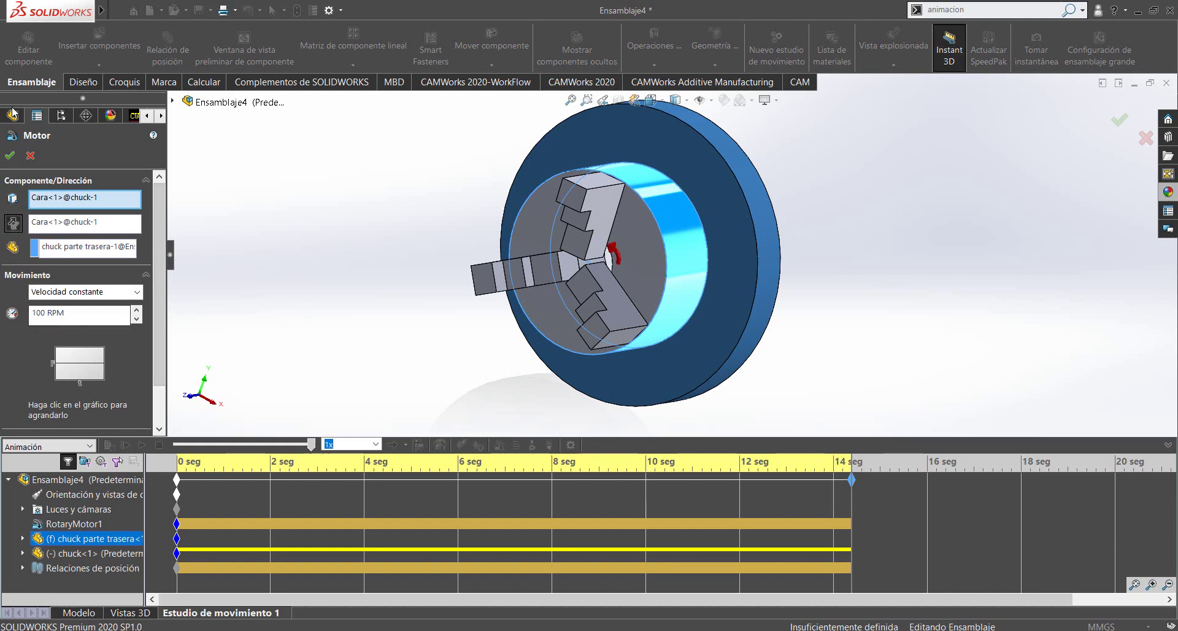
left_click(10, 156)
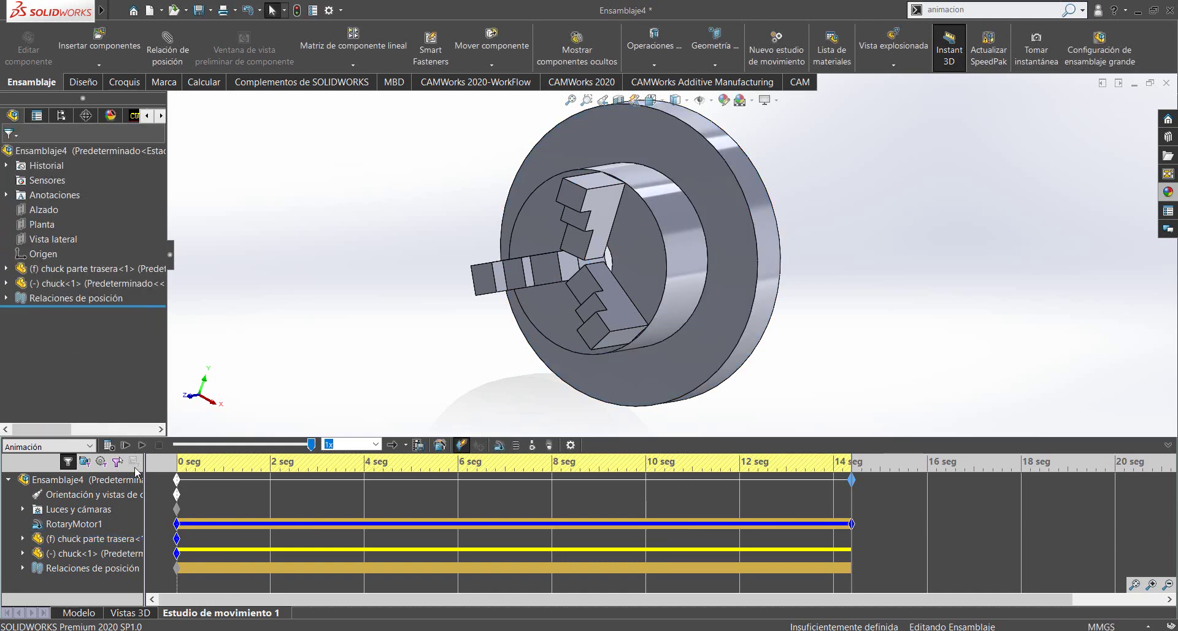
left_click(116, 452)
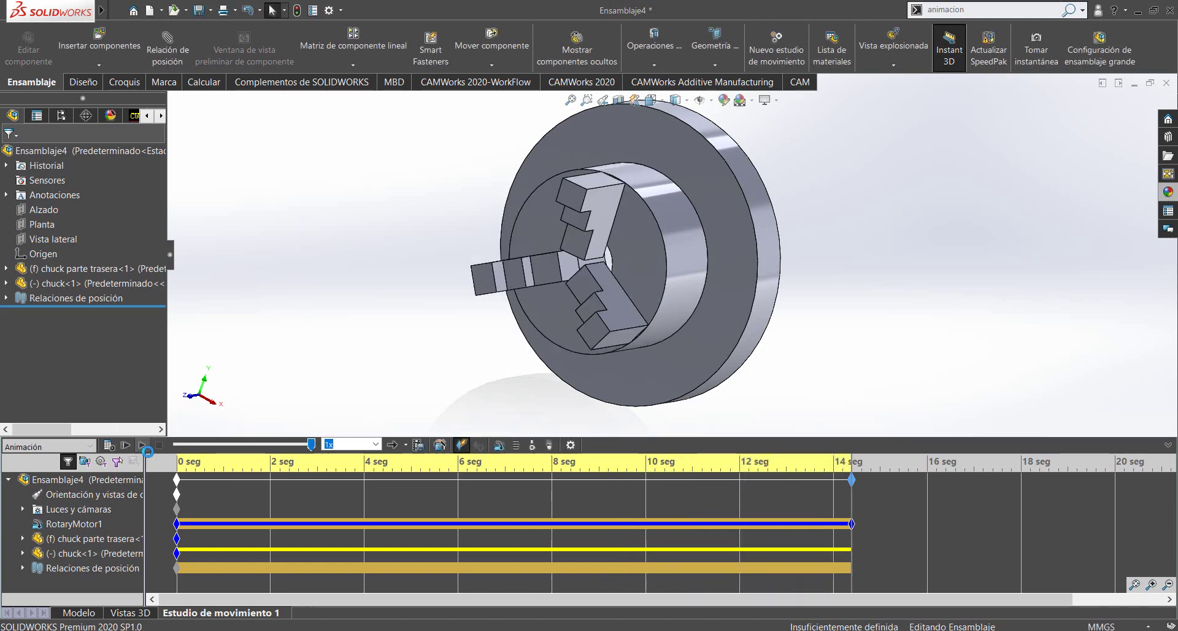
Play the calculated 14-second animation of the chuck spinning on the back plate
left_click(146, 451)
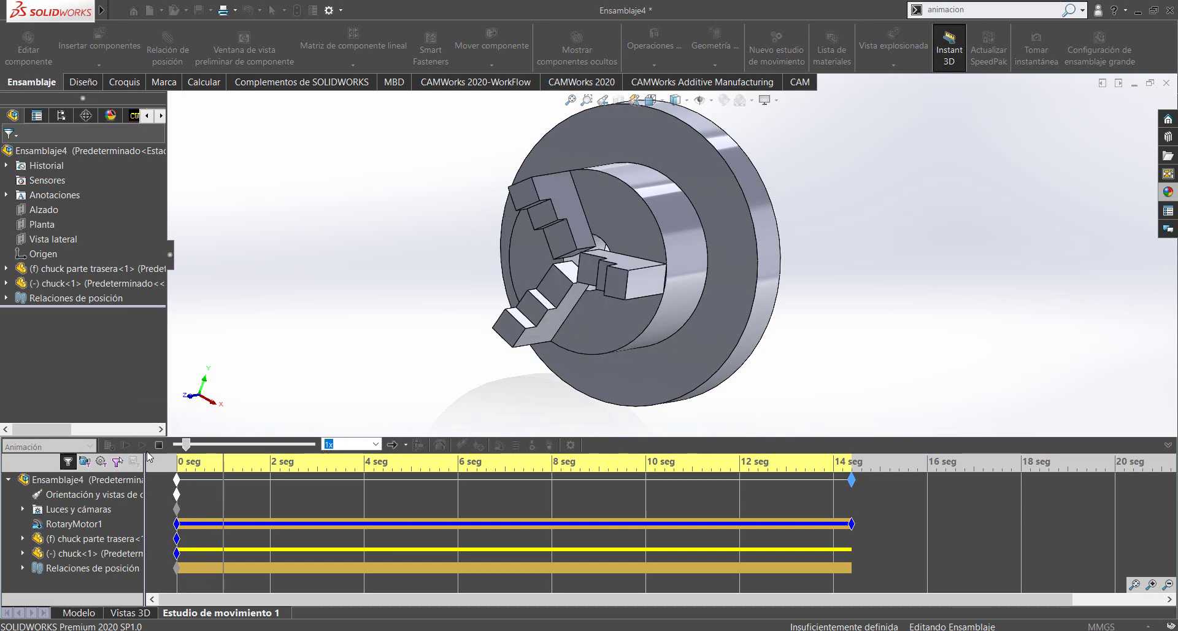